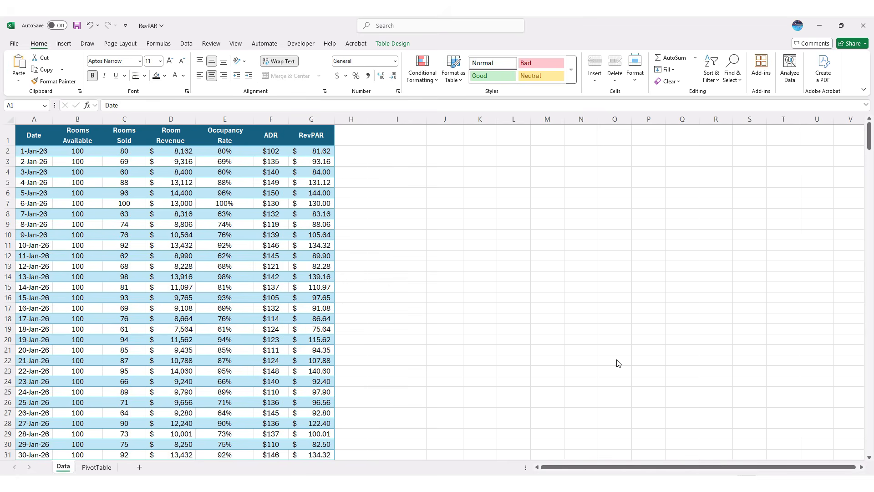
- Review the Locked and Hidden protection options for the row 6 RevPAR cells, then cancel without changes
{"action": "left_click", "coordinate": [239, 196]}
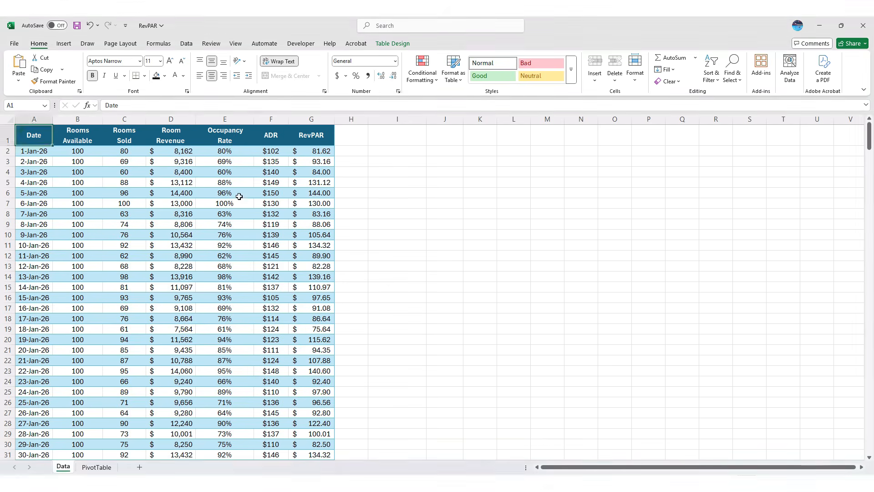
{"action": "left_click", "coordinate": [239, 195]}
{"action": "left_click", "coordinate": [272, 193]}
{"action": "left_click", "coordinate": [311, 192]}
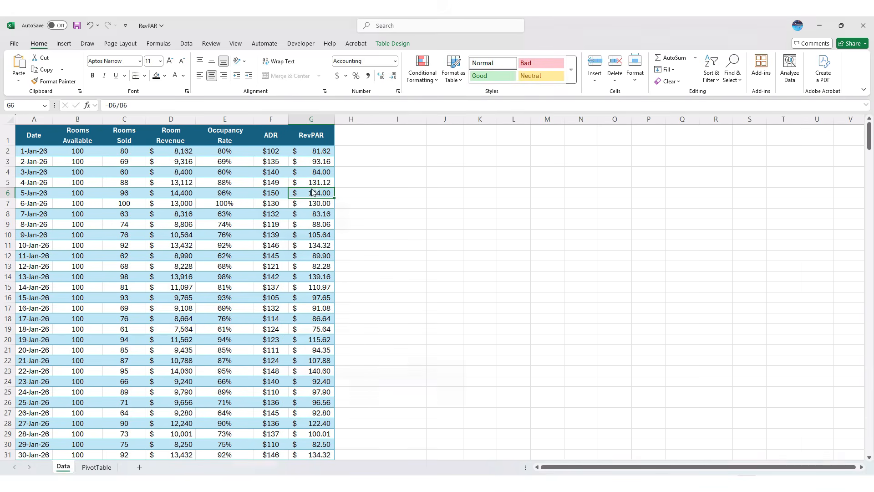
{"action": "key", "text": "ctrl+1"}
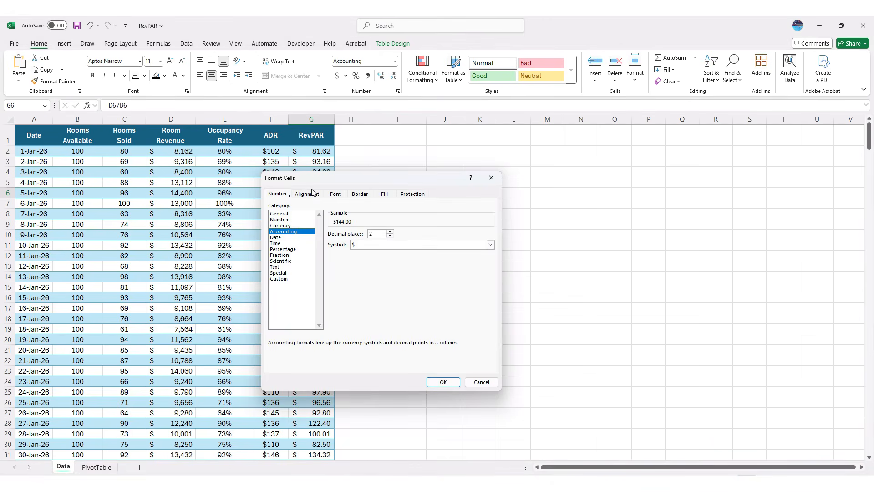
{"action": "left_click", "coordinate": [421, 195]}
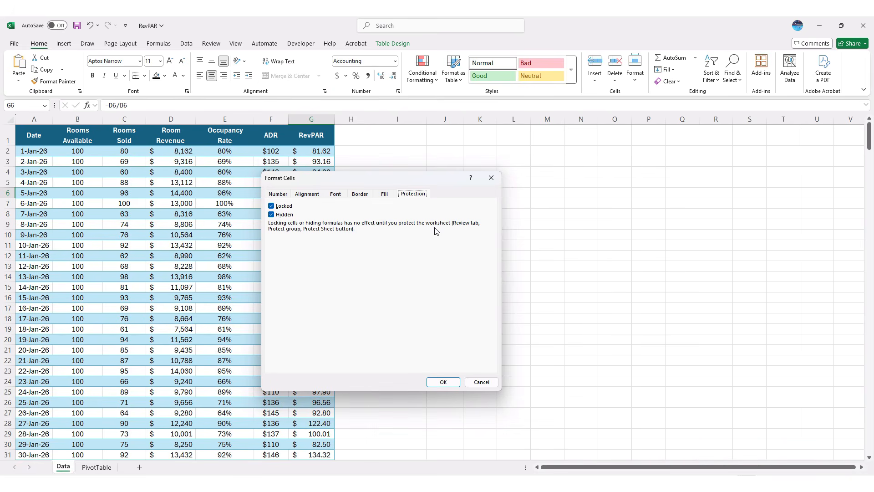
{"action": "left_click", "coordinate": [279, 208]}
{"action": "left_click", "coordinate": [282, 215]}
{"action": "left_click", "coordinate": [481, 382]}
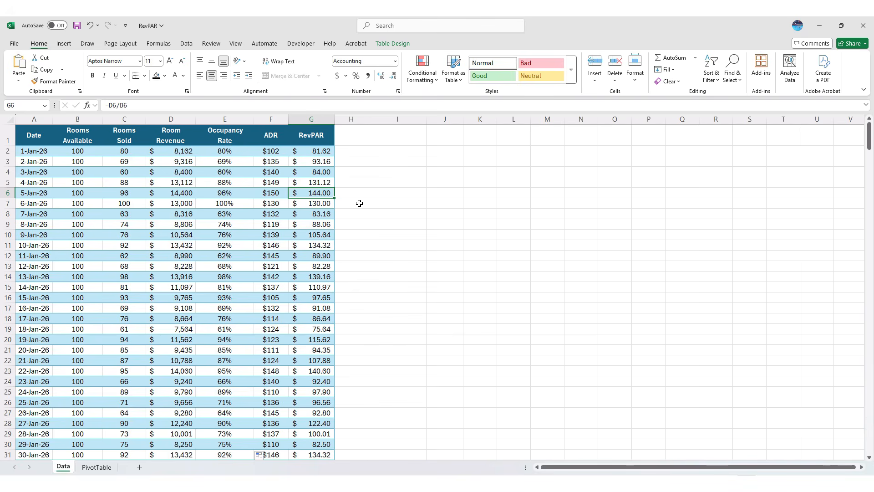
- Select the whole worksheet and clear Locked and Hidden for every cell
{"action": "key", "text": "ctrl+a"}
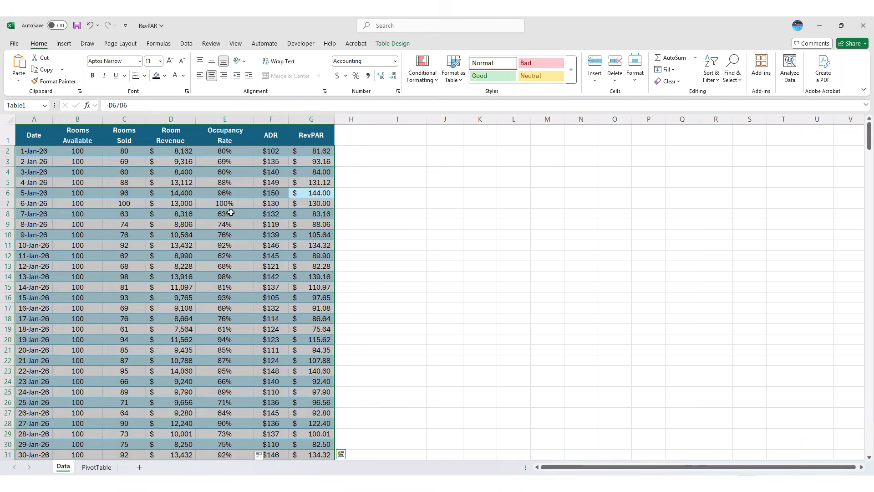
{"action": "left_click", "coordinate": [440, 192]}
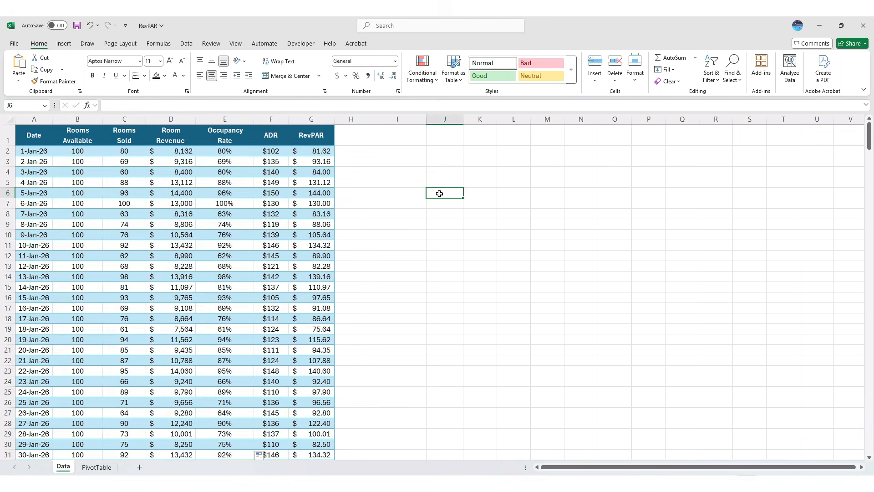
{"action": "key", "text": "ctrl+a"}
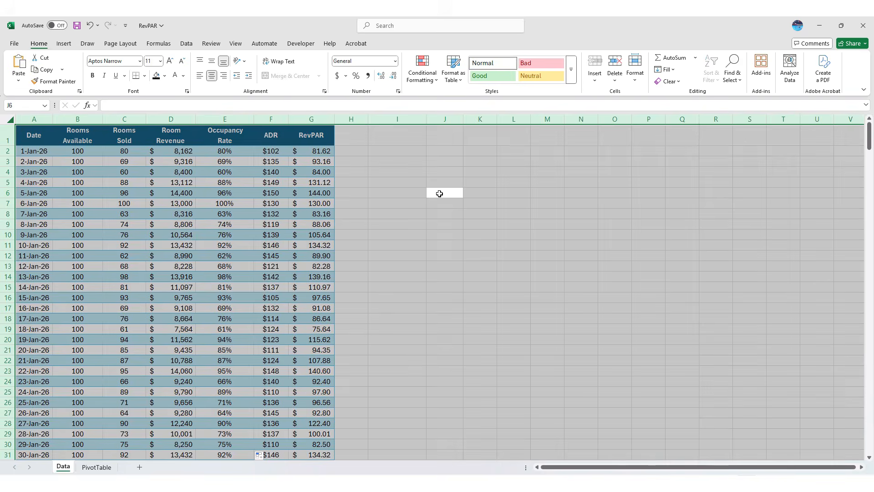
{"action": "key", "text": "ctrl+1"}
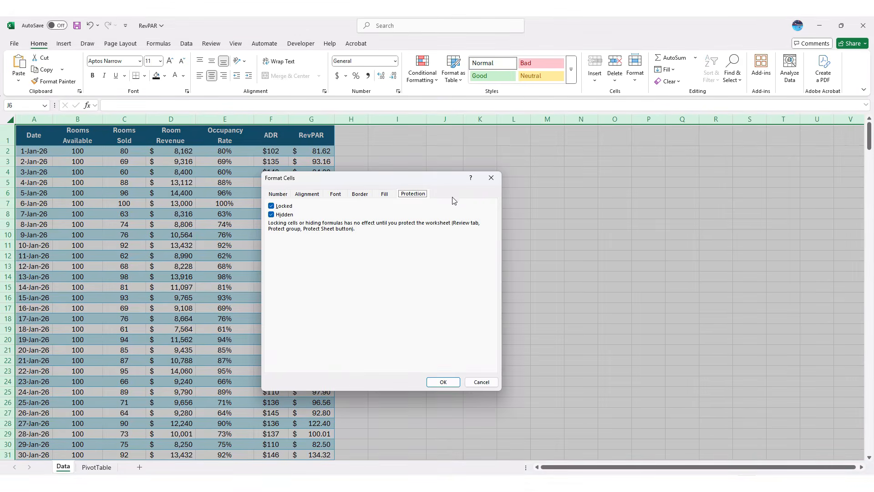
{"action": "left_click", "coordinate": [273, 206]}
{"action": "left_click", "coordinate": [272, 214]}
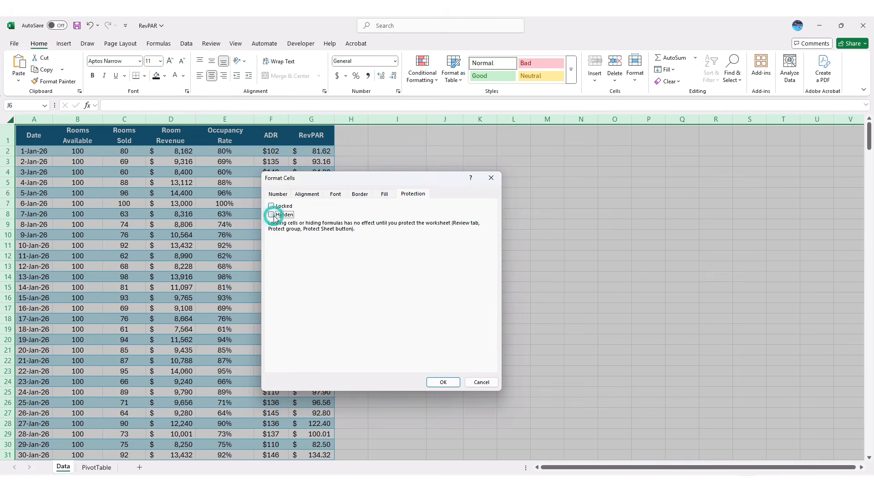
{"action": "left_click", "coordinate": [442, 381]}
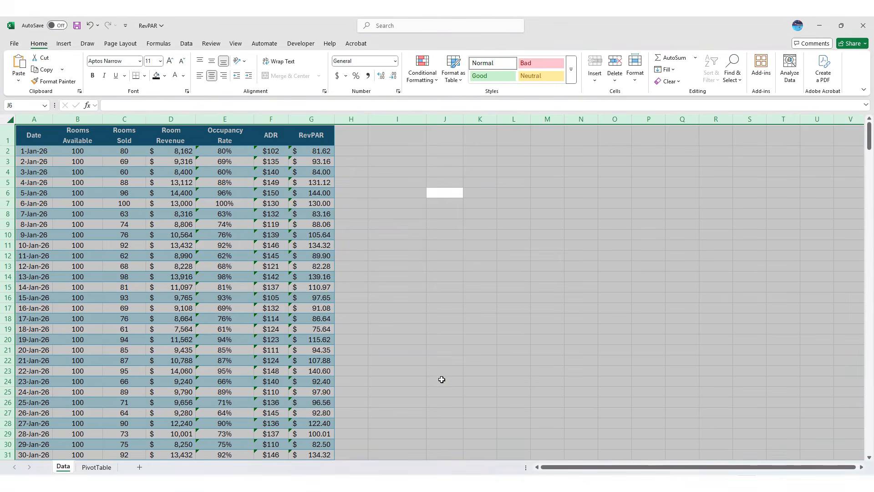
{"action": "left_click", "coordinate": [315, 150]}
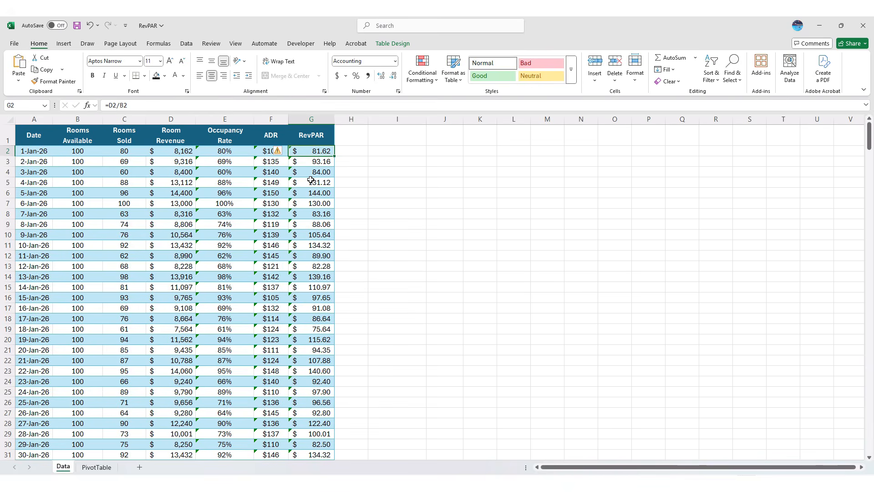
- Set E2:G365 (Occupancy Rate, ADR, RevPAR formulas) to Locked and Hidden
{"action": "left_click_drag", "start_coordinate": [243, 151], "coordinate": [315, 154]}
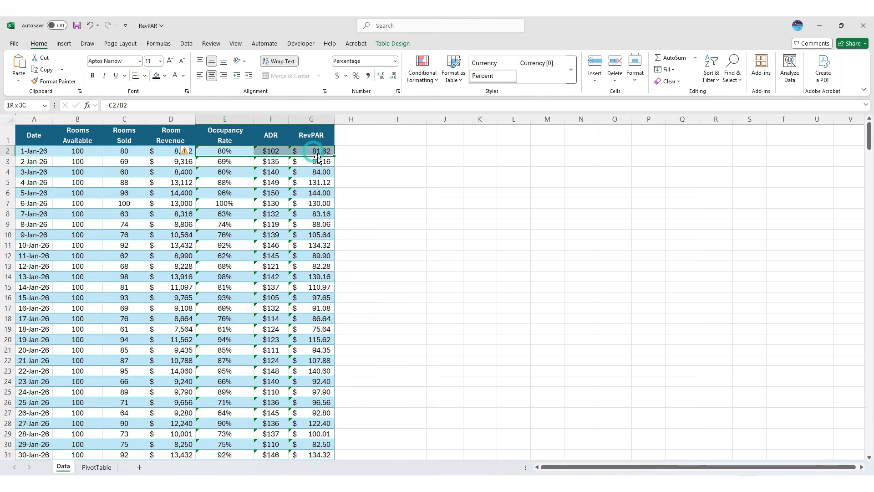
{"action": "key", "text": "ctrl+shift+Down"}
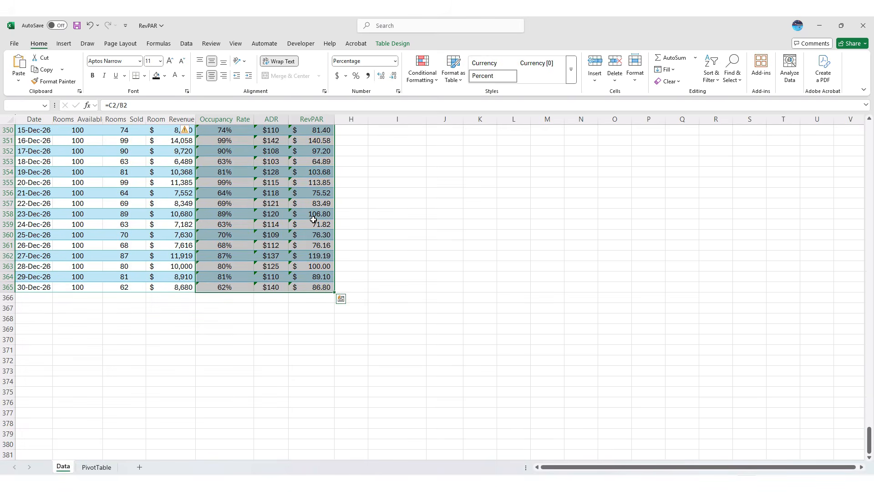
{"action": "key", "text": "ctrl+1"}
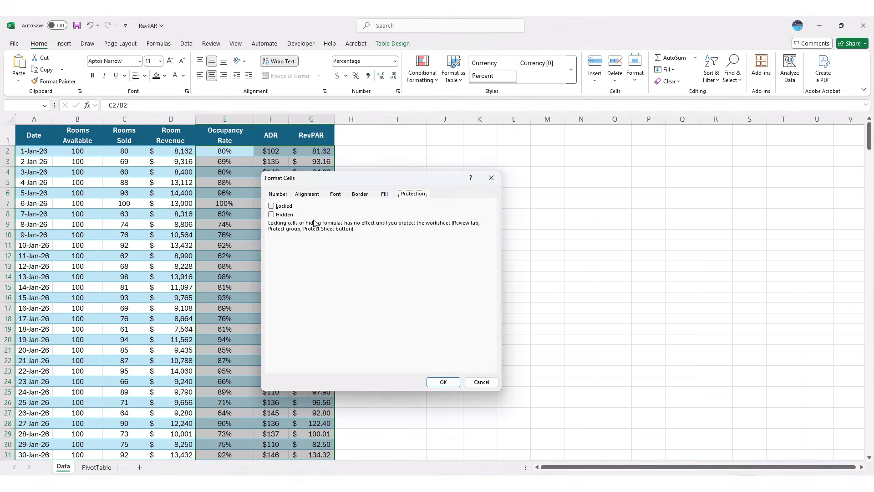
{"action": "left_click", "coordinate": [271, 206]}
{"action": "left_click", "coordinate": [272, 214]}
{"action": "left_click", "coordinate": [444, 385]}
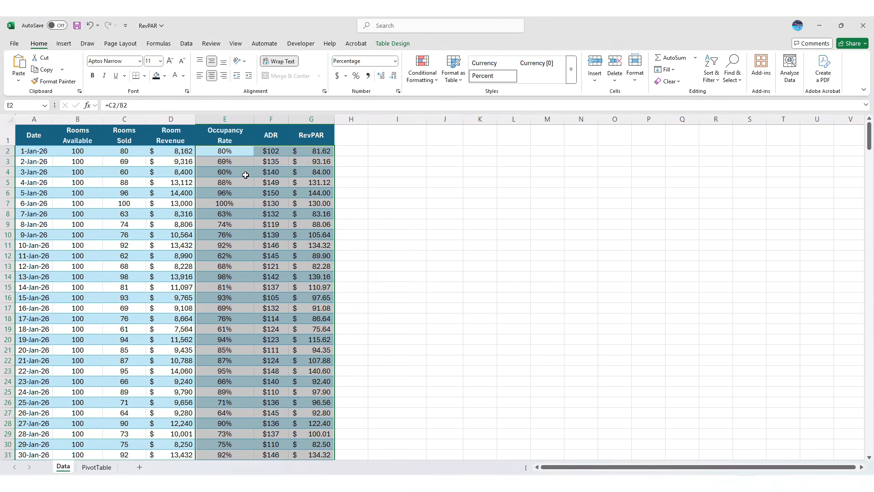
- Switch to the Review tools and undo an accidental re-entry of F3's ADR formula
{"action": "left_click", "coordinate": [213, 44]}
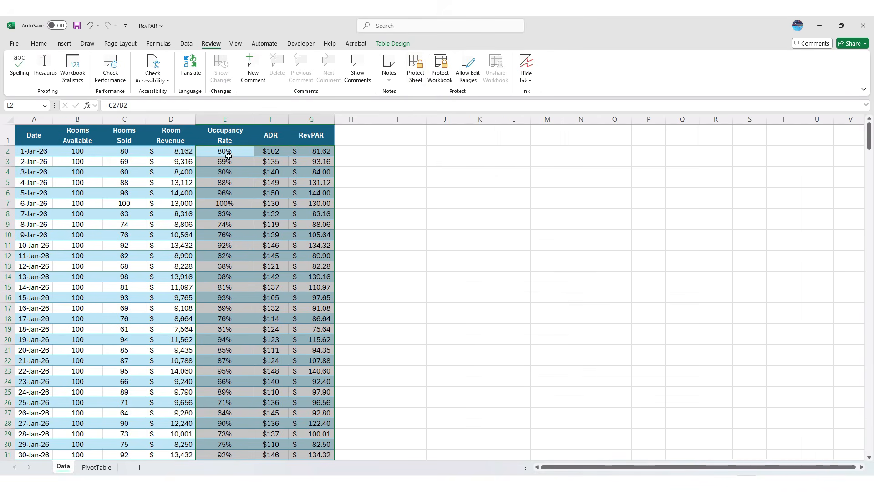
{"action": "left_click", "coordinate": [273, 162]}
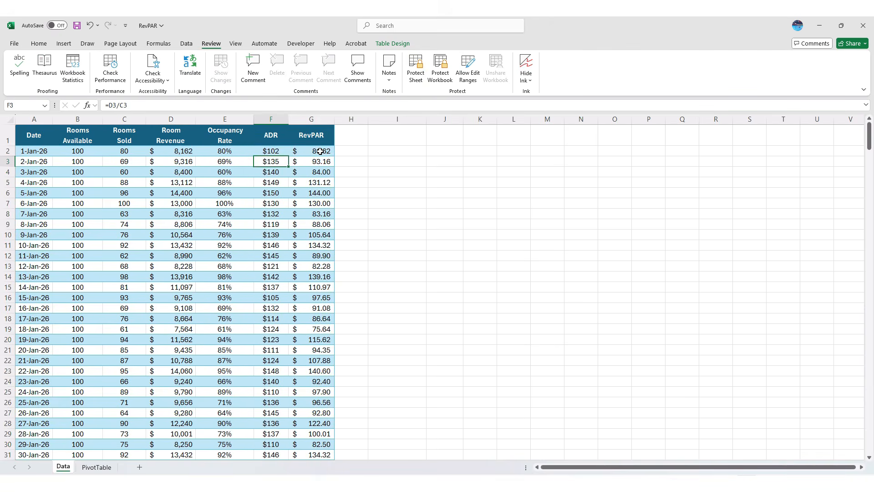
{"action": "key", "text": "F2"}
{"action": "key", "text": "Return"}
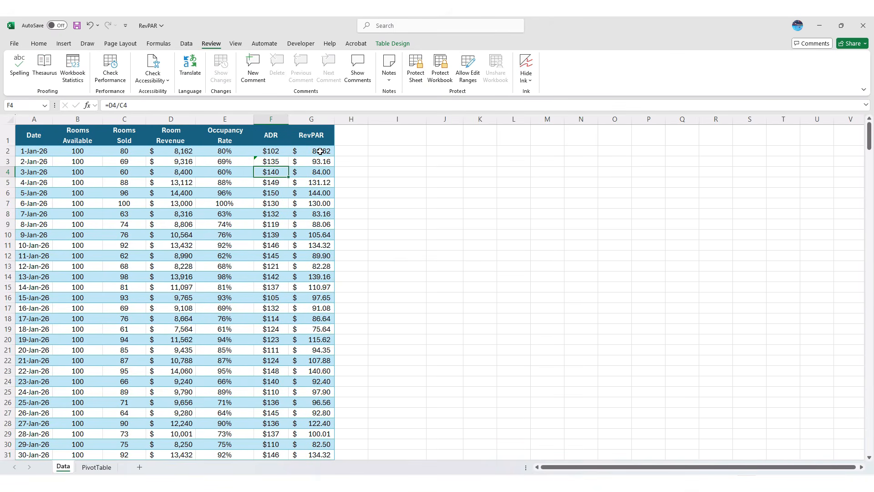
{"action": "key", "text": "ctrl+z"}
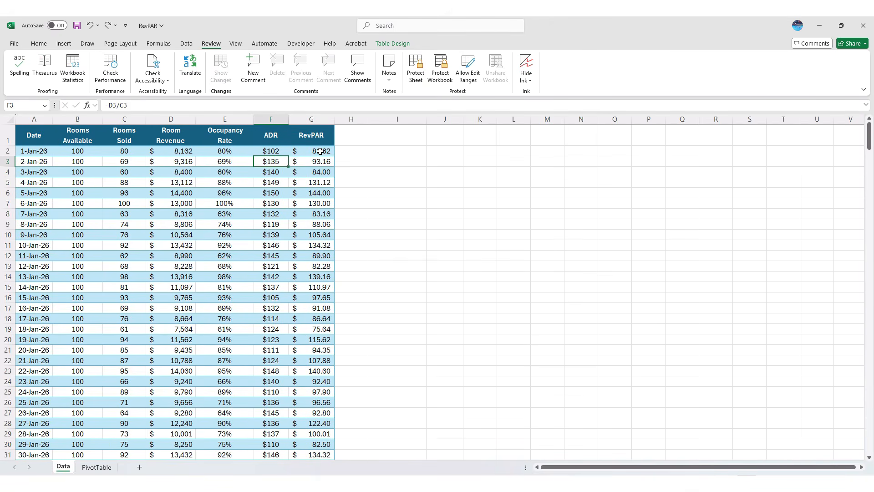
- Protect the Data sheet, entering and confirming the sheet password
{"action": "left_click", "coordinate": [421, 70]}
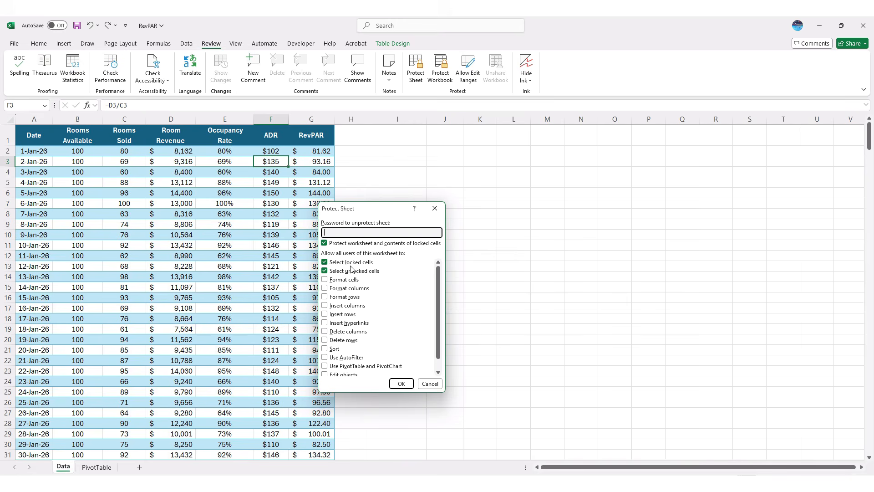
{"action": "type", "text": "1234"}
{"action": "key", "text": "Return"}
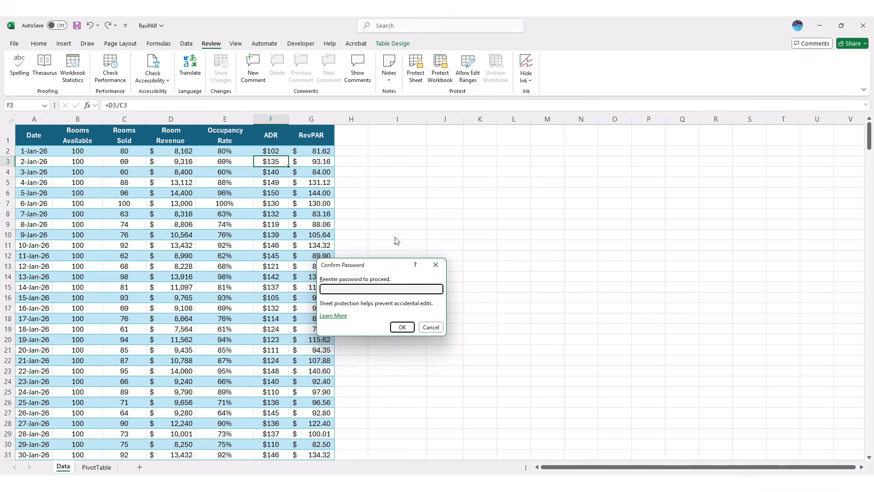
{"action": "type", "text": "1234"}
{"action": "key", "text": "Return"}
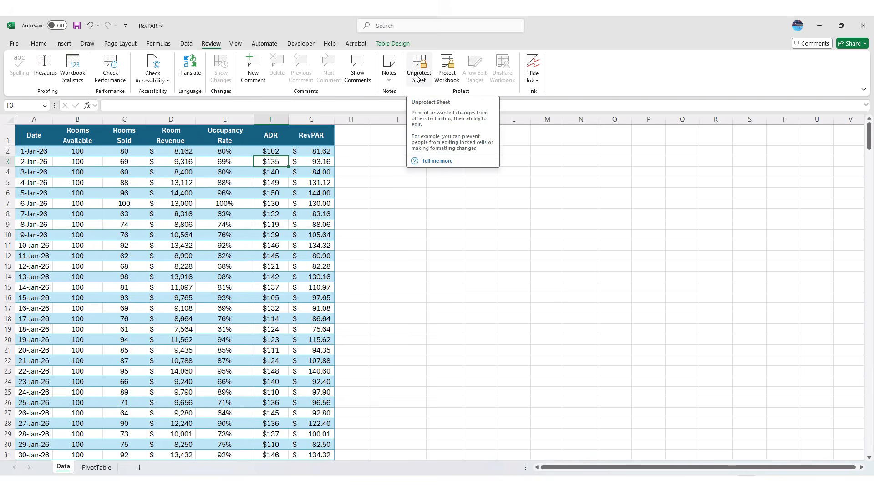
- Try editing ADR cell F4 and dismiss the protected-sheet warning
{"action": "left_click", "coordinate": [282, 173]}
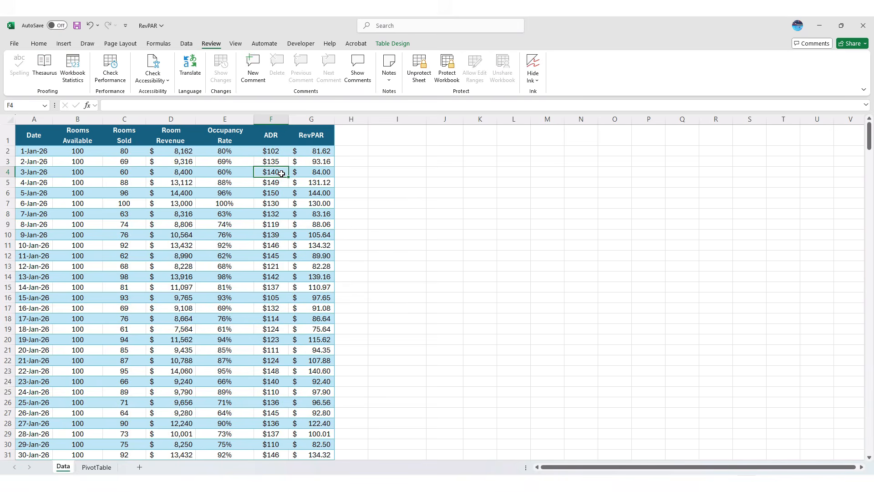
{"action": "double_click", "coordinate": [282, 174]}
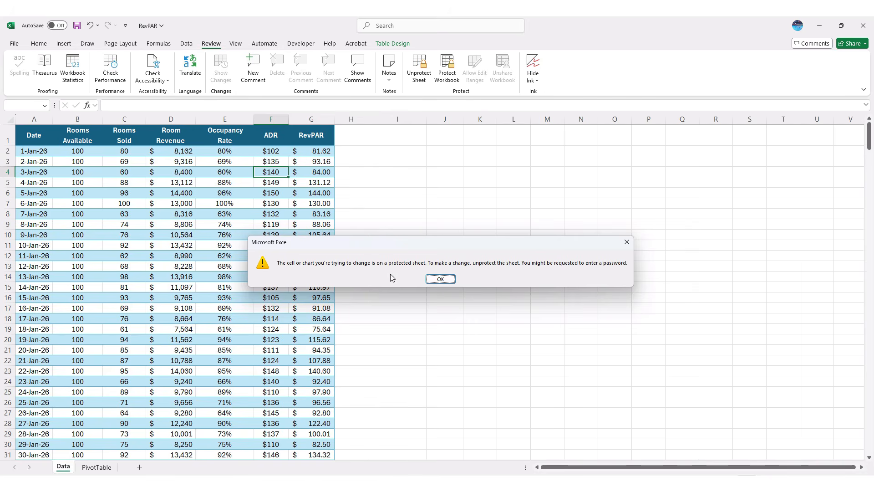
{"action": "left_click", "coordinate": [437, 279]}
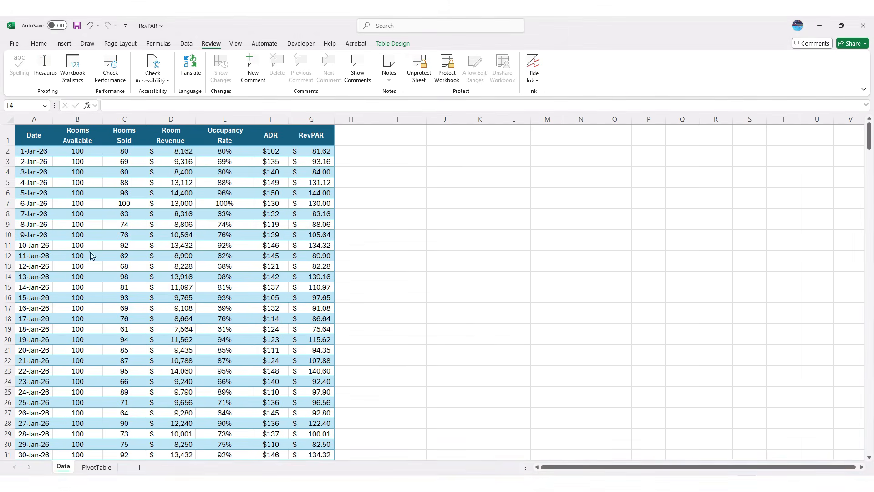
- Unprotect the sheet with its password and select the entire worksheet
{"action": "left_click", "coordinate": [425, 74]}
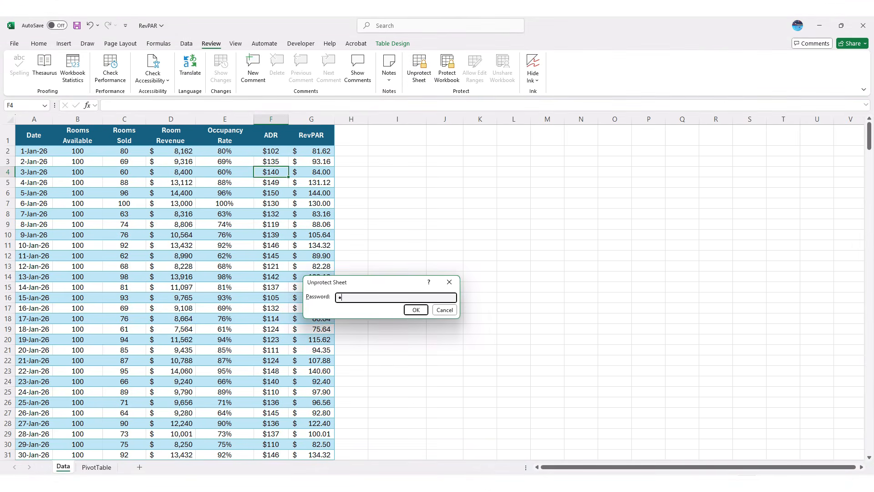
{"action": "key", "text": "Return"}
{"action": "left_click", "coordinate": [387, 219]}
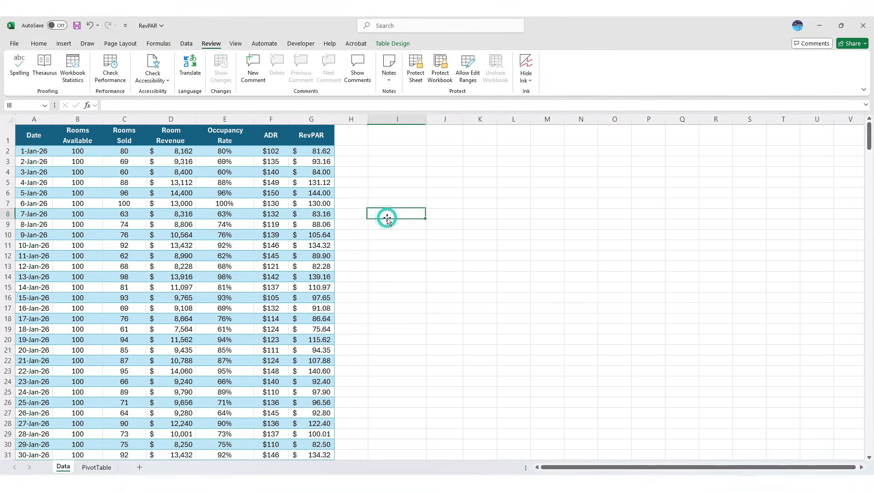
{"action": "key", "text": "ctrl+a"}
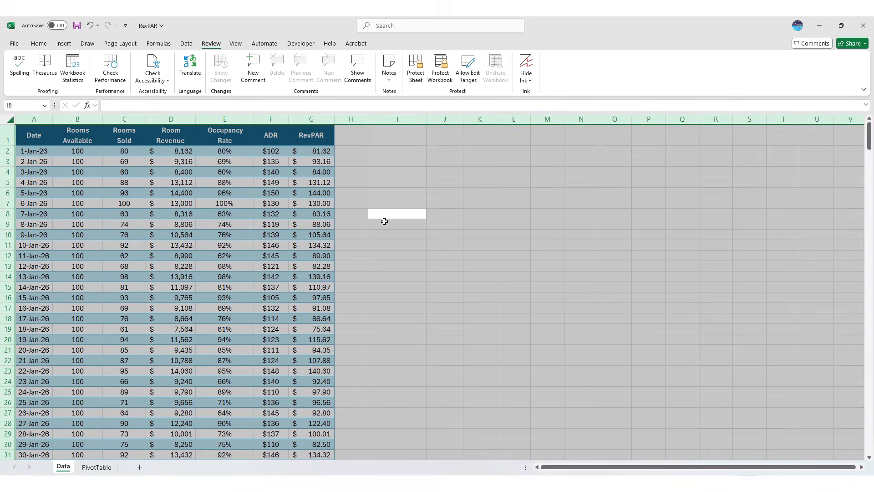
- Toggle Locked and Hidden for all cells in Format Cells, leaving Locked ticked
{"action": "key", "text": "ctrl+1"}
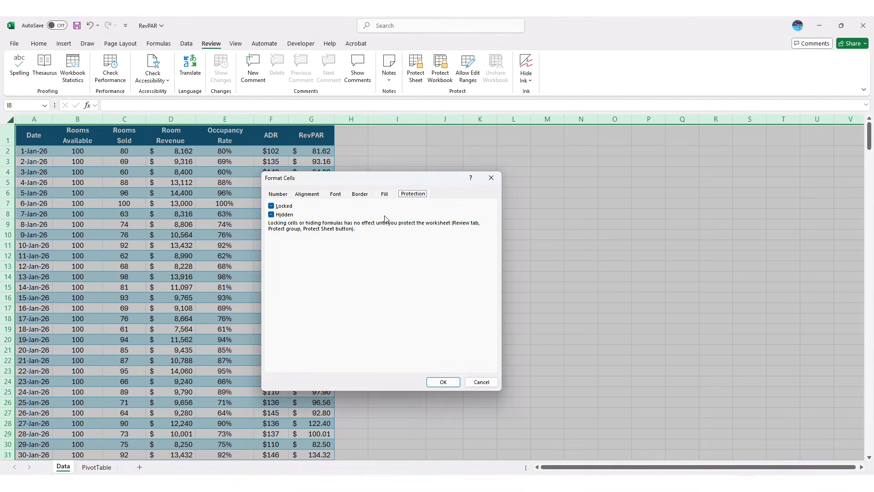
{"action": "left_click", "coordinate": [280, 208]}
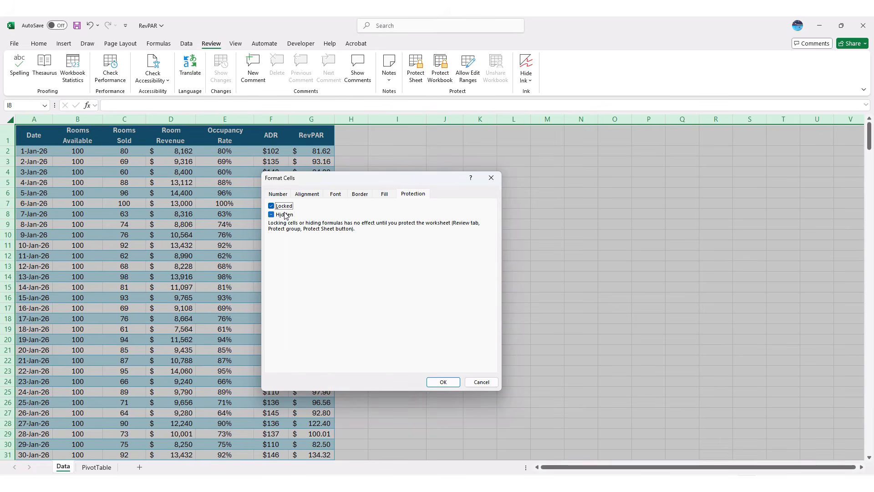
{"action": "left_click", "coordinate": [272, 206]}
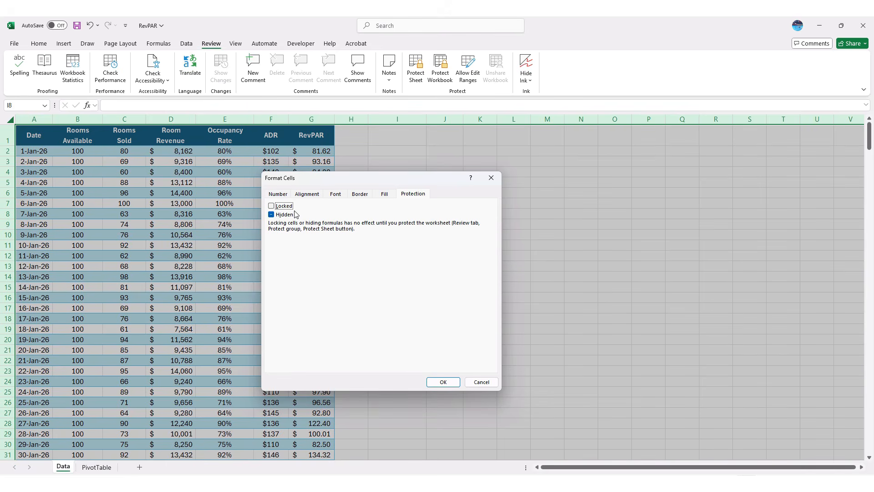
{"action": "left_click", "coordinate": [273, 217]}
{"action": "left_click", "coordinate": [272, 215]}
{"action": "left_click", "coordinate": [272, 207]}
- Apply Locked and Hidden to every cell on the sheet
{"action": "left_click", "coordinate": [271, 215]}
{"action": "left_click", "coordinate": [443, 382]}
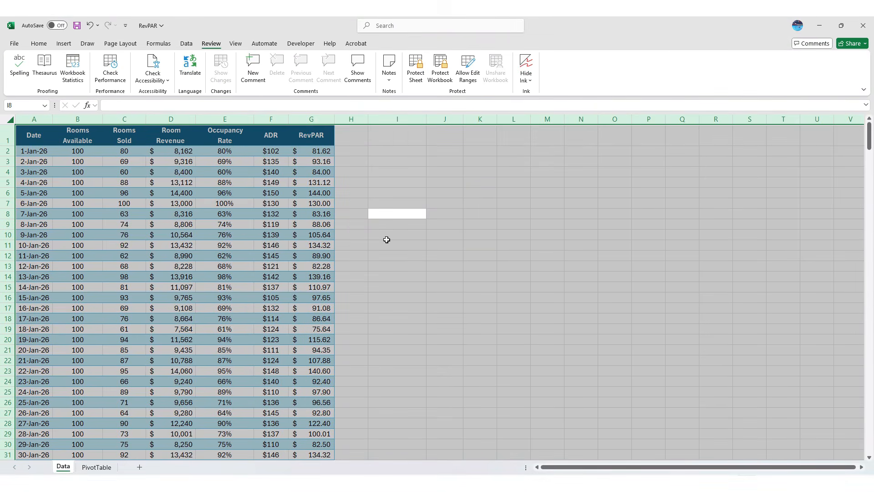
{"action": "left_click", "coordinate": [386, 173]}
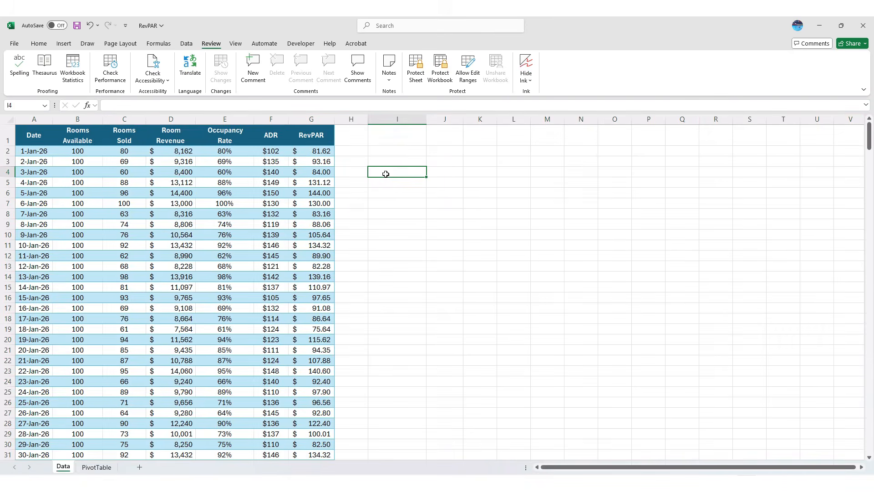
- Protect the sheet, entering and confirming the sheet password
{"action": "left_click", "coordinate": [415, 75]}
{"action": "type", "text": "••••"}
{"action": "key", "text": "Return"}
{"action": "type", "text": "••••"}
{"action": "key", "text": "Return"}
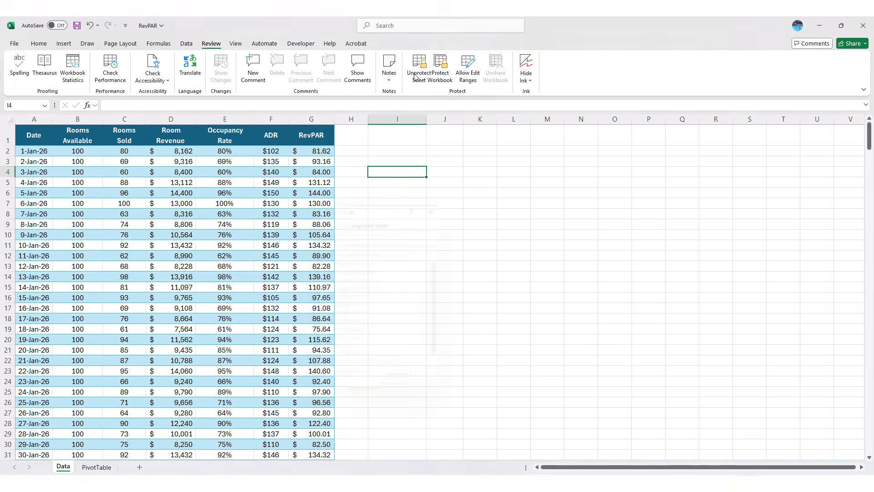
- Try editing RevPAR cell G5 and dismiss the protected-sheet warning
{"action": "left_click", "coordinate": [337, 184]}
{"action": "left_click", "coordinate": [325, 184]}
{"action": "double_click", "coordinate": [327, 187]}
{"action": "key", "text": "Return"}
- Unprotect the sheet by entering its password
{"action": "left_click", "coordinate": [419, 64]}
{"action": "type", "text": "123"}
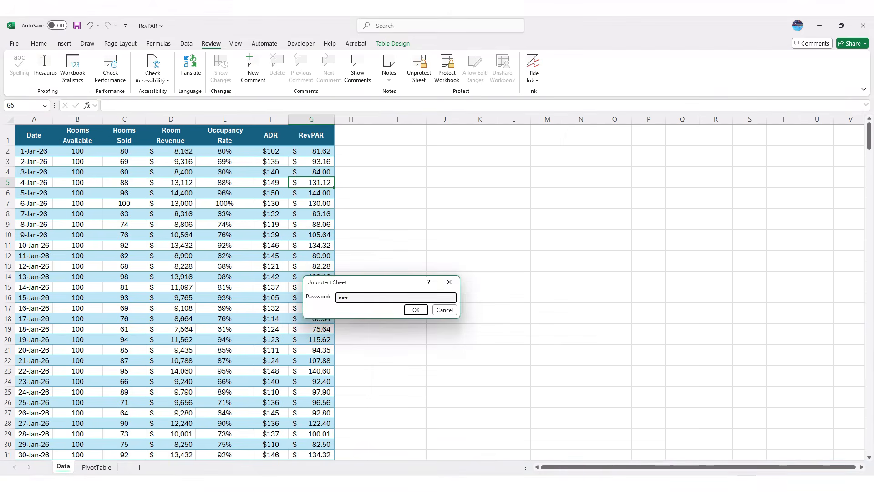
{"action": "type", "text": "4"}
{"action": "key", "text": "Return"}
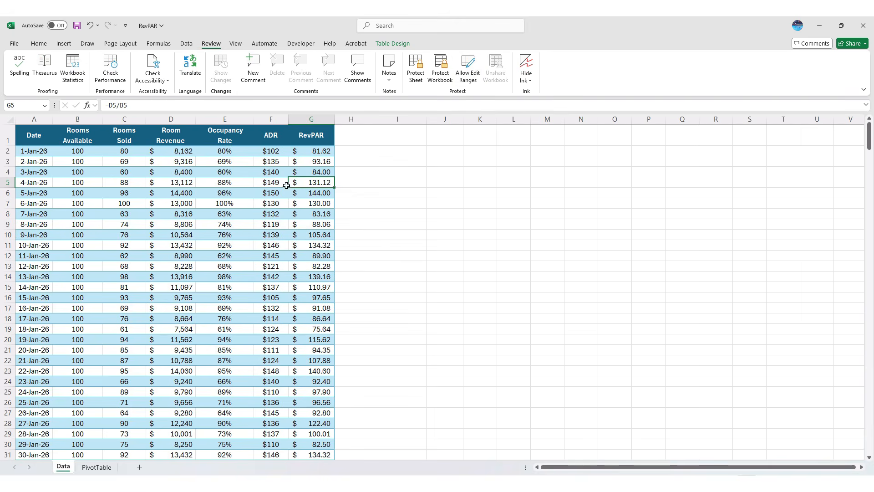
- Create editable range Range1 over $E$2:$G$16 with its own confirmed range password, and apply it
{"action": "left_click_drag", "start_coordinate": [236, 153], "coordinate": [315, 296]}
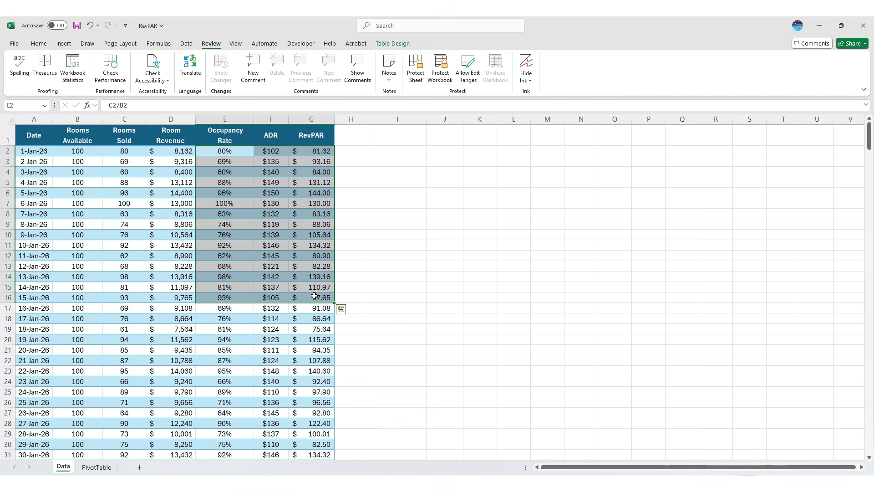
{"action": "left_click", "coordinate": [469, 70]}
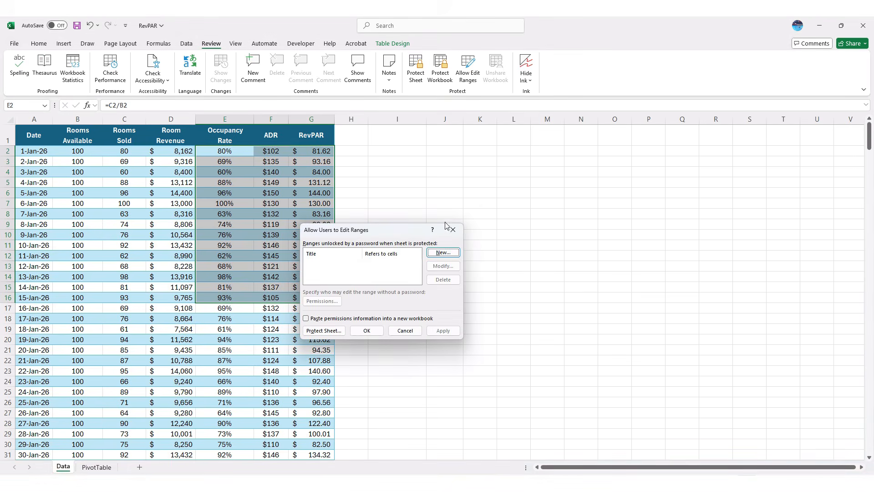
{"action": "left_click", "coordinate": [441, 253]}
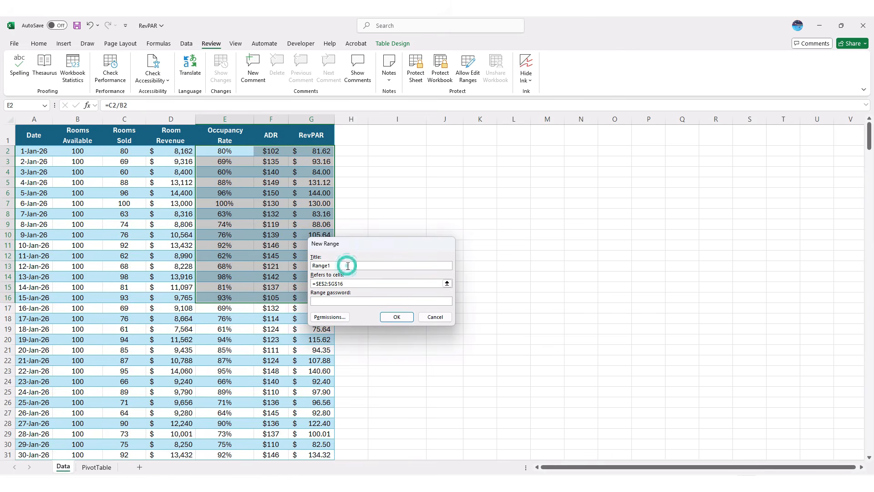
{"action": "left_click", "coordinate": [349, 282]}
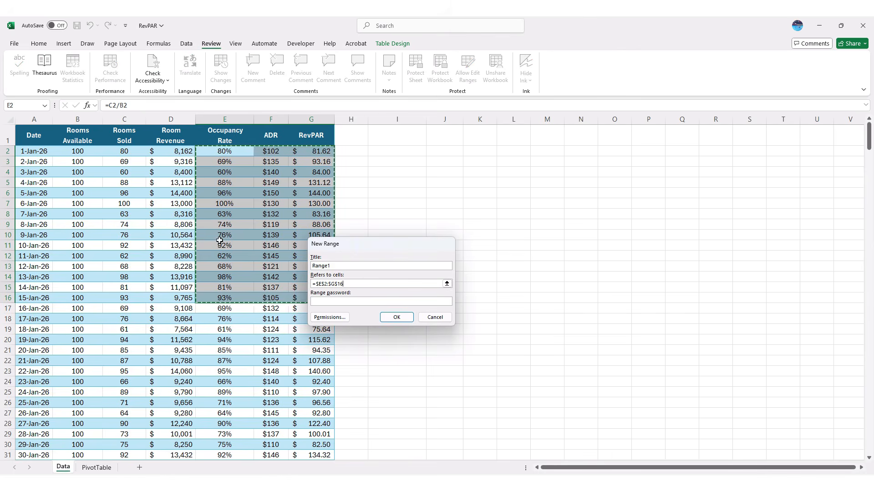
{"action": "left_click", "coordinate": [349, 302]}
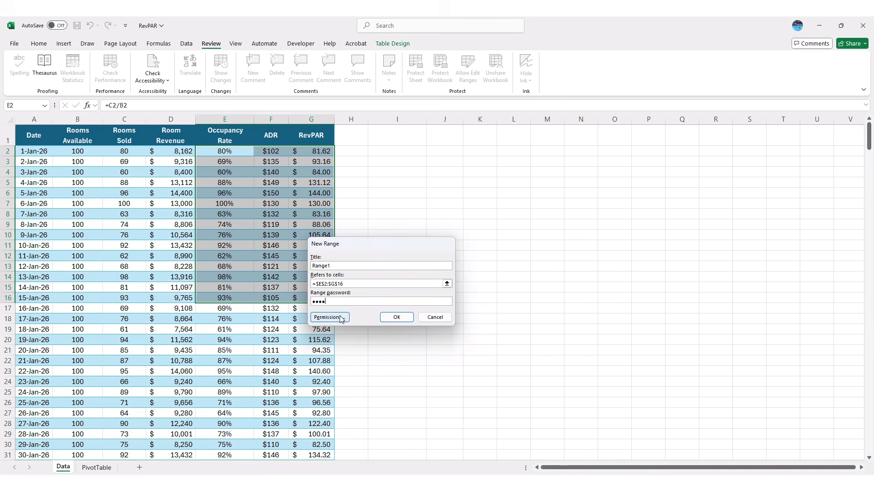
{"action": "left_click", "coordinate": [340, 316]}
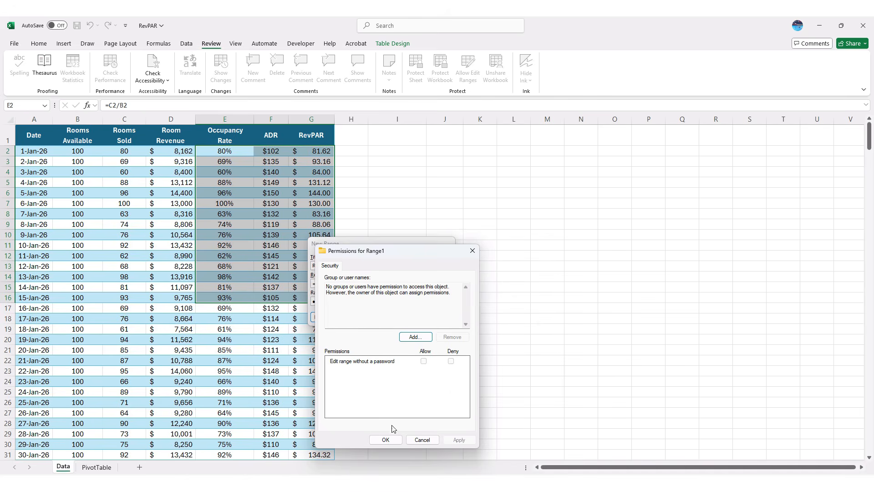
{"action": "left_click", "coordinate": [386, 439]}
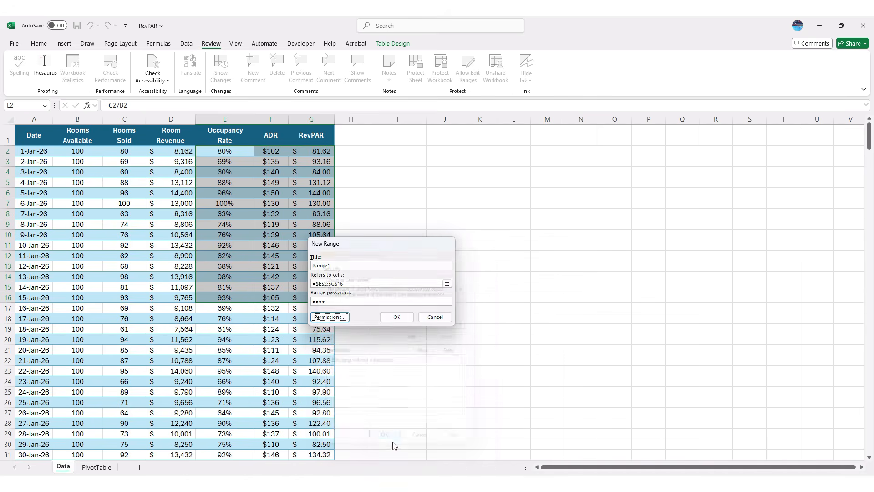
{"action": "left_click", "coordinate": [396, 317]}
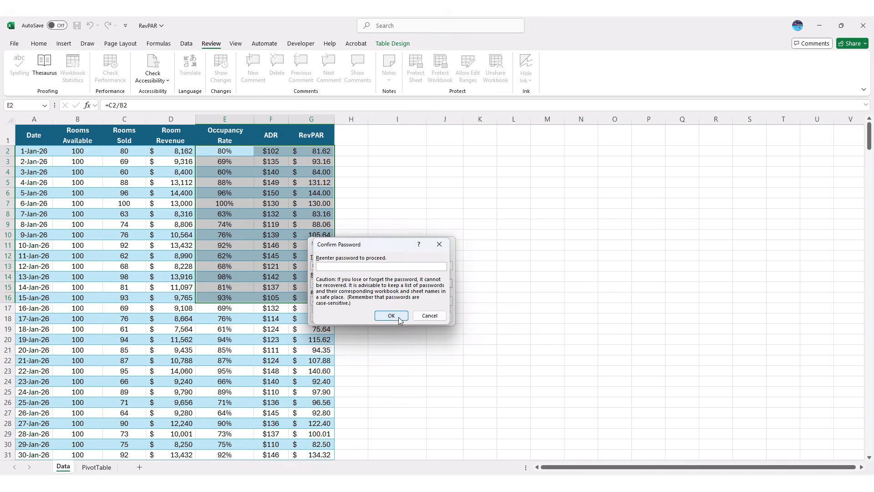
{"action": "type", "text": "12"}
{"action": "left_click", "coordinate": [399, 319]}
{"action": "left_click", "coordinate": [437, 330]}
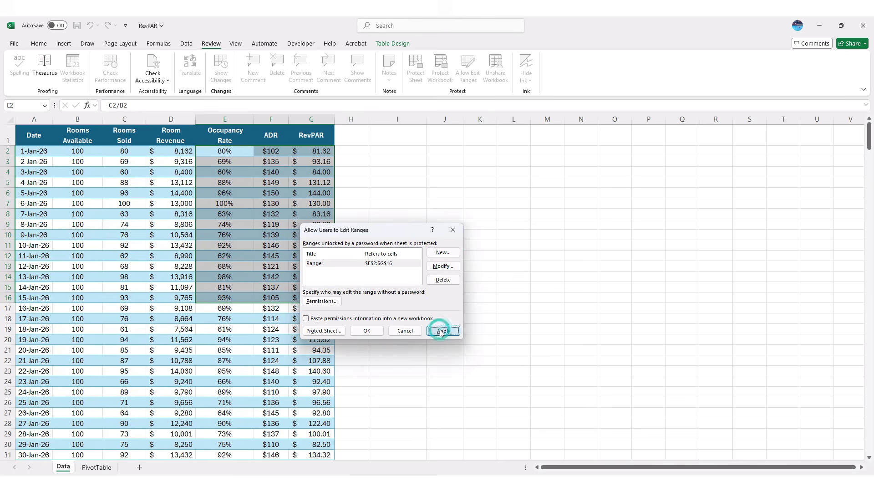
- Protect the sheet, entering and confirming a password
{"action": "left_click", "coordinate": [324, 331]}
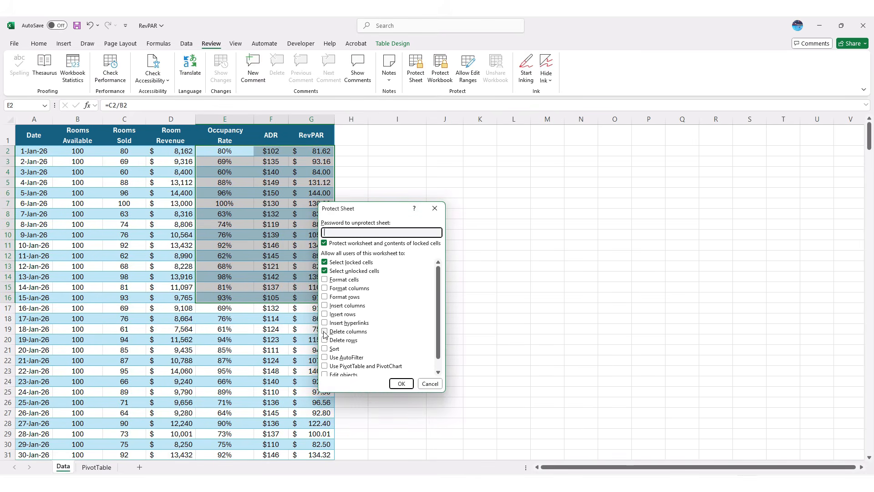
{"action": "key", "text": "Return"}
{"action": "type", "text": "•••"}
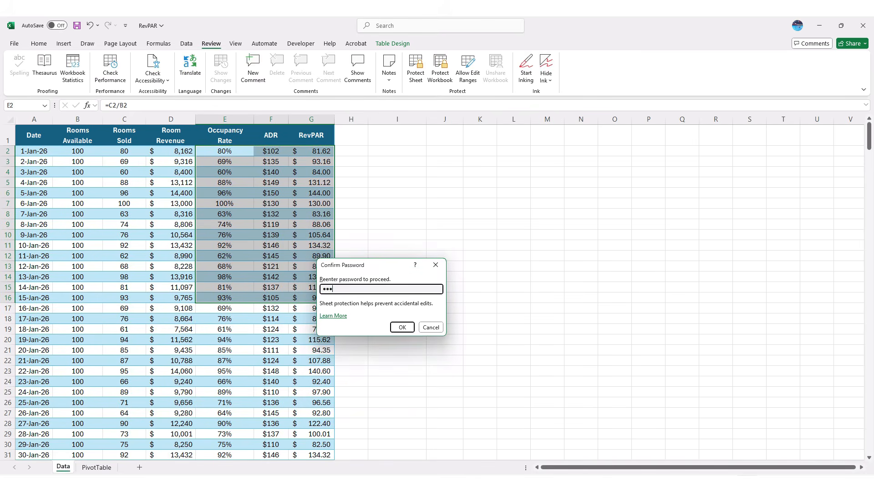
{"action": "key", "text": "Return"}
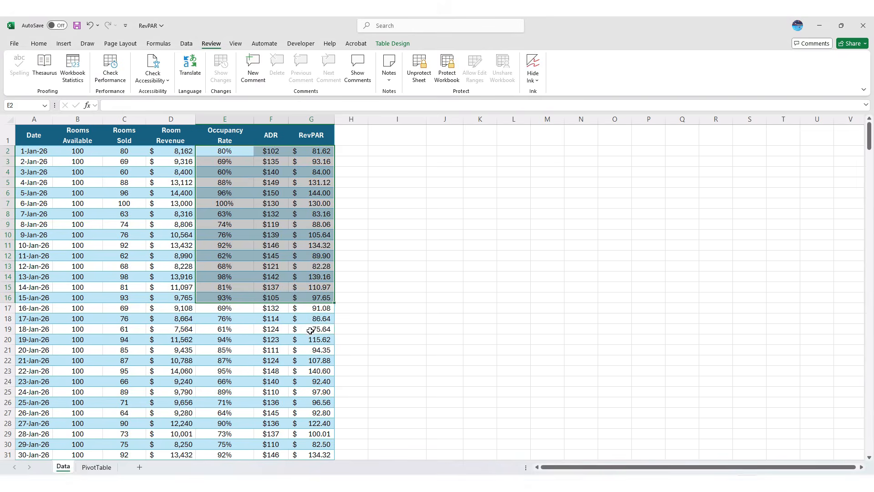
- Confirm G19 and C12 reject edits, while editing F6 asks for the range password
{"action": "left_click", "coordinate": [303, 331]}
{"action": "key", "text": "Delete"}
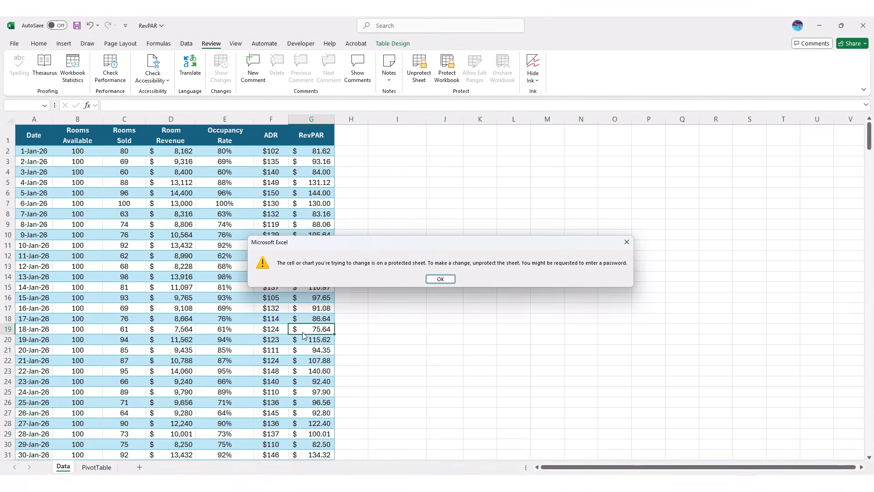
{"action": "key", "text": "Return"}
{"action": "left_click", "coordinate": [112, 256]}
{"action": "key", "text": "Delete"}
{"action": "key", "text": "Return"}
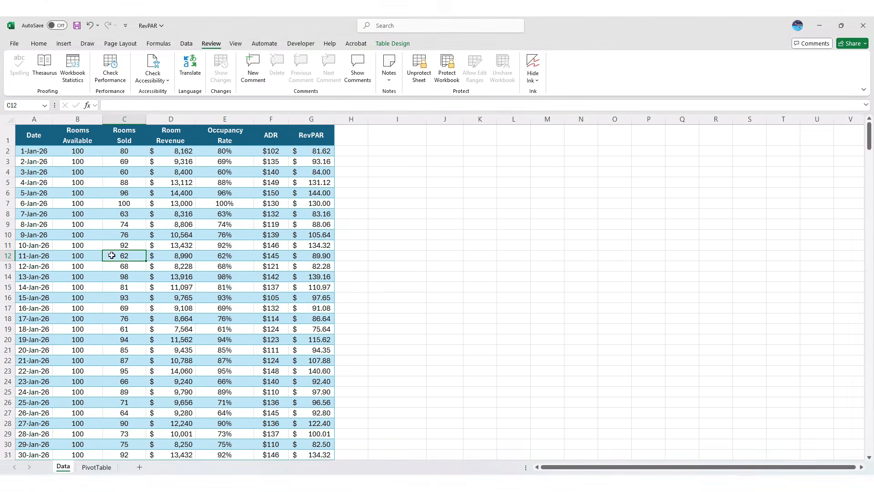
{"action": "left_click", "coordinate": [269, 195]}
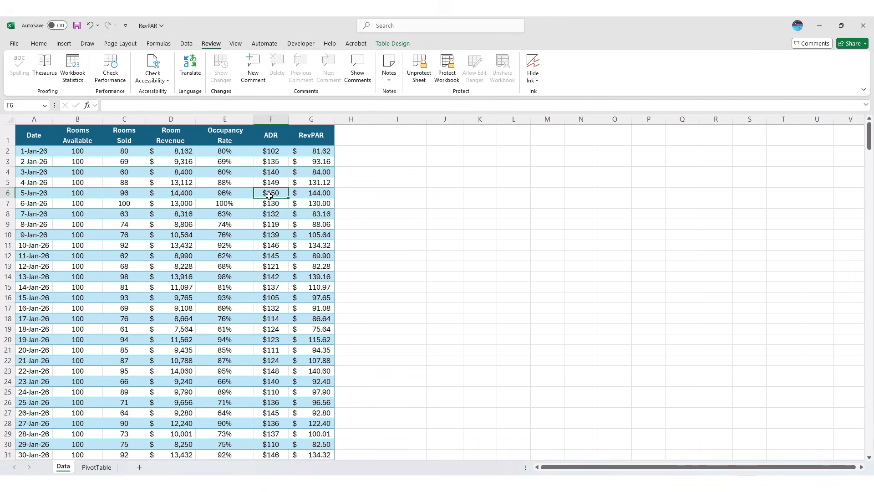
{"action": "double_click", "coordinate": [269, 195]}
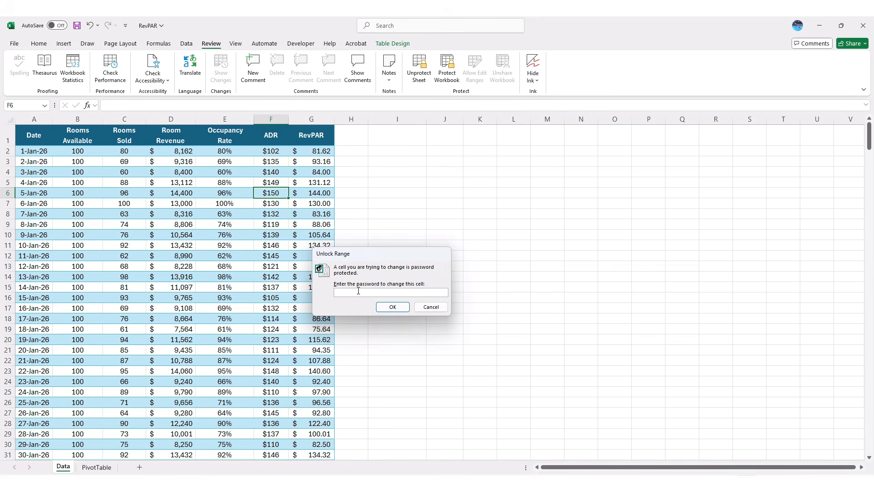
- Unlock the range with its password and enter 135 as the ADR in F3
{"action": "type", "text": "1234"}
{"action": "key", "text": "Return"}
{"action": "left_click", "coordinate": [270, 150]}
{"action": "left_click", "coordinate": [276, 162]}
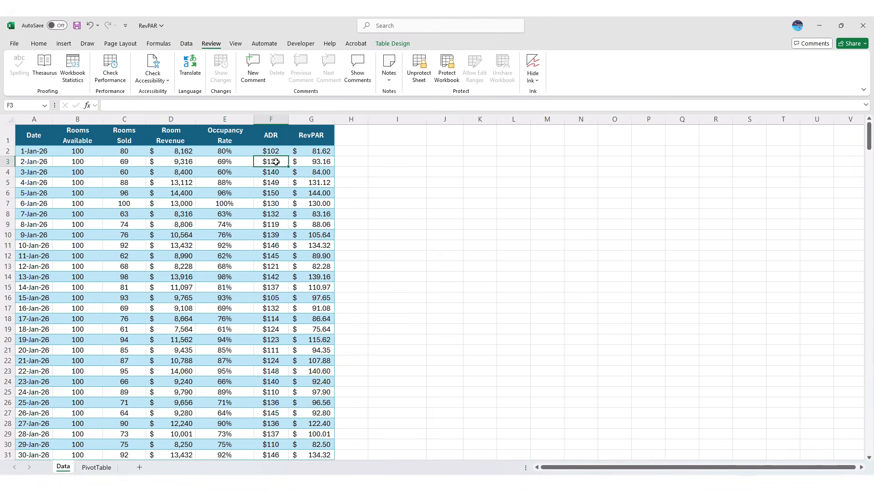
{"action": "type", "text": "135"}
{"action": "key", "text": "Return"}
{"action": "key", "text": "Return"}
{"action": "key", "text": "Return"}
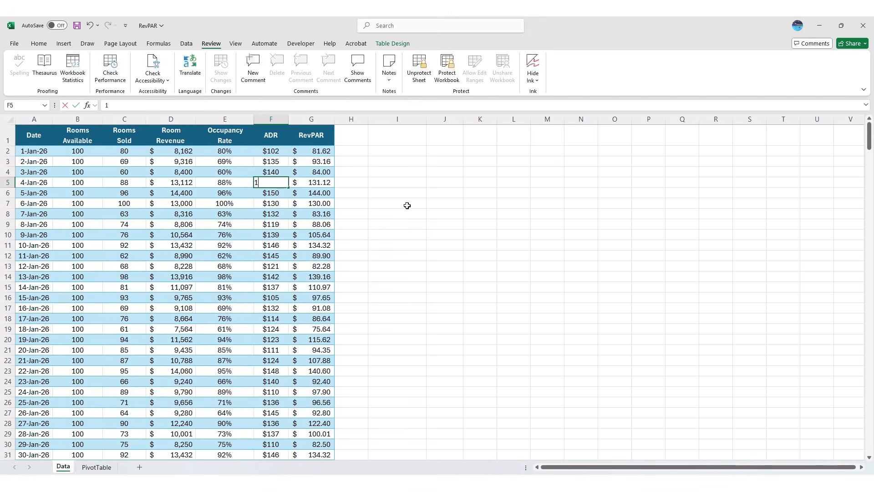
- Try typing 1 in F27 outside the range and dismiss the protected-sheet warning
{"action": "left_click", "coordinate": [283, 414]}
{"action": "key", "text": "1"}
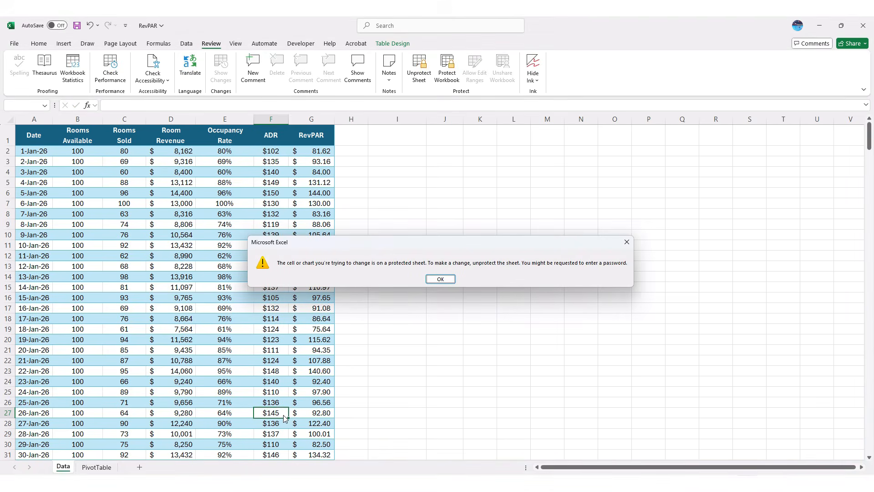
{"action": "key", "text": "Return"}
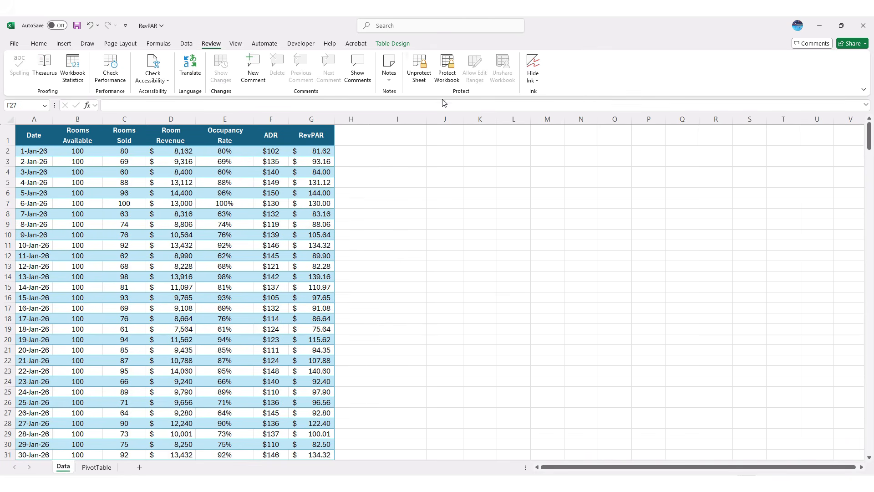
- Unprotect the Data sheet by entering the sheet password
{"action": "left_click", "coordinate": [421, 82]}
{"action": "type", "text": "1234"}
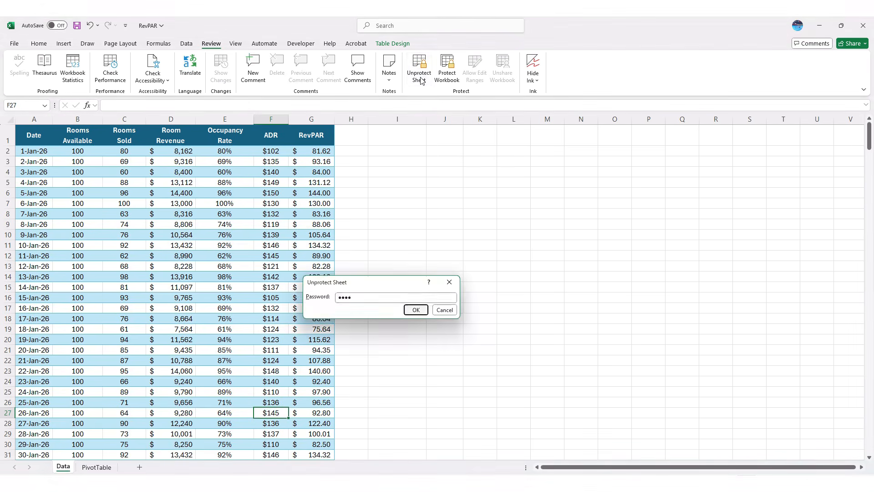
{"action": "key", "text": "Return"}
- Check the hard-coded value in F2, then select F2:F6 to restore the =D/C ADR formulas
{"action": "left_click", "coordinate": [274, 151]}
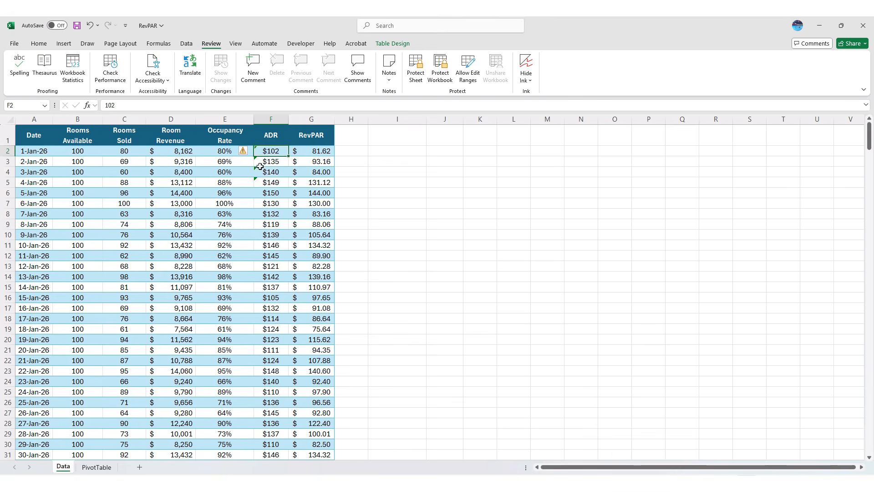
{"action": "left_click", "coordinate": [283, 193]}
{"action": "left_click_drag", "start_coordinate": [284, 193], "coordinate": [277, 152]}
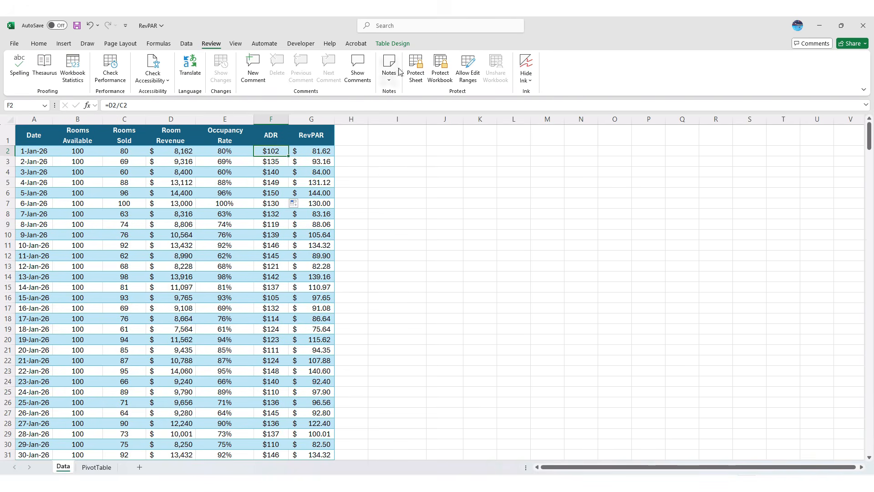
{"action": "left_click", "coordinate": [437, 70]}
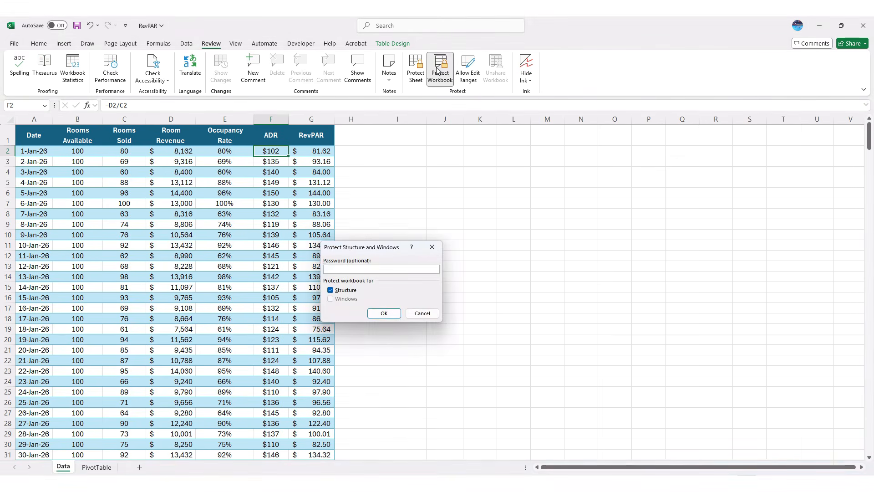
{"action": "type", "text": "123"}
{"action": "key", "text": "Return"}
{"action": "type", "text": "123"}
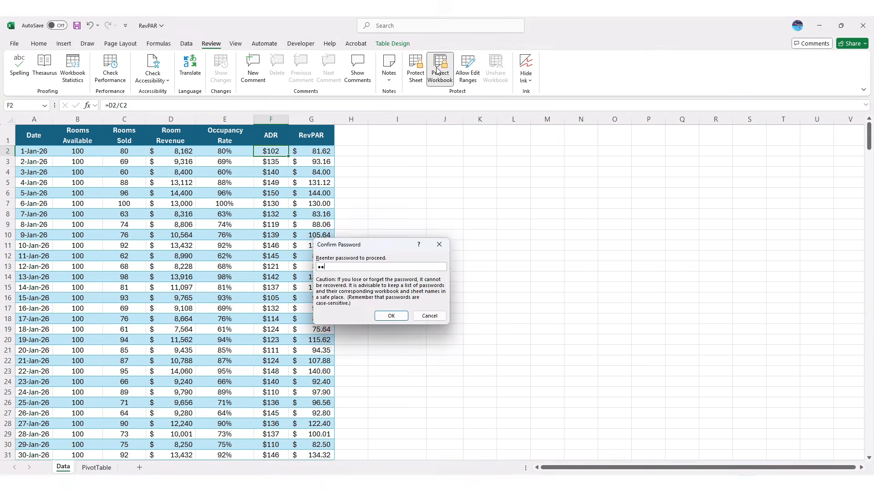
{"action": "key", "text": "Return"}
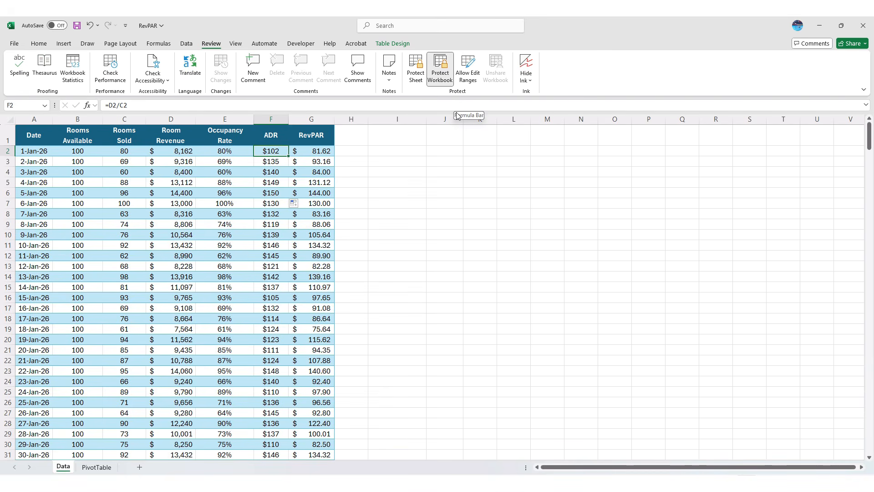
{"action": "left_click", "coordinate": [141, 468]}
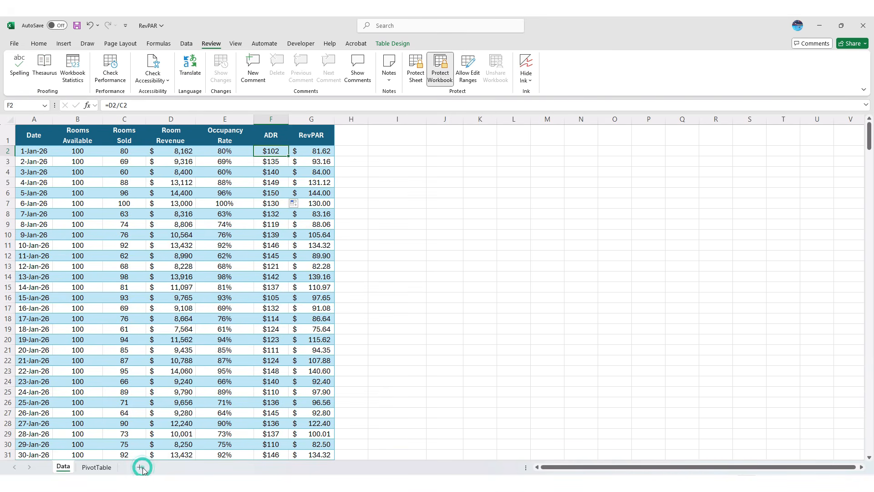
{"action": "right_click", "coordinate": [69, 468]}
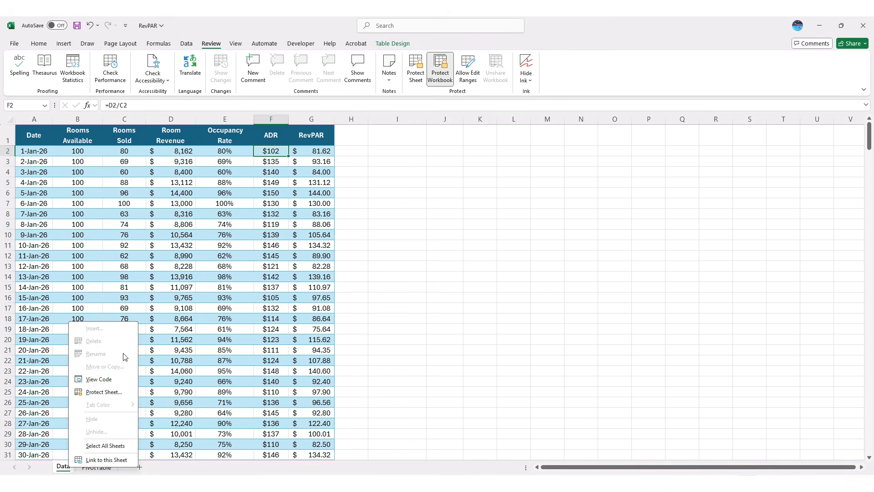
{"action": "left_click", "coordinate": [442, 75]}
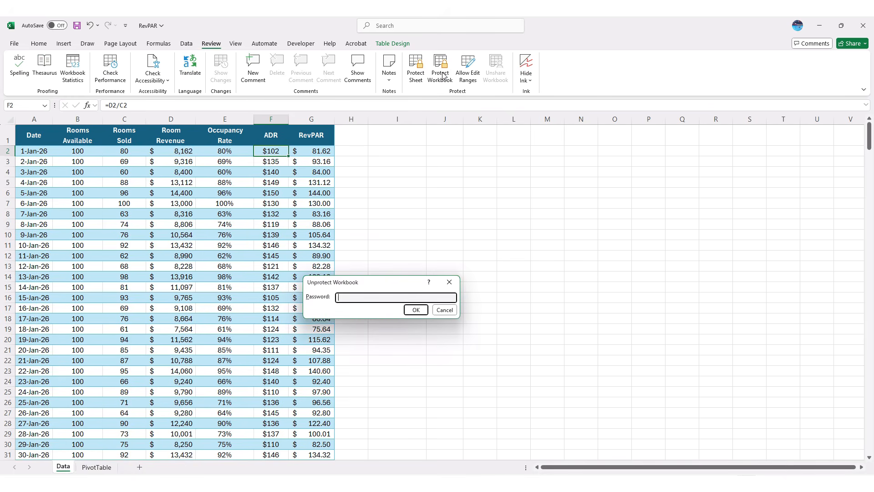
{"action": "type", "text": "123"}
{"action": "key", "text": "Return"}
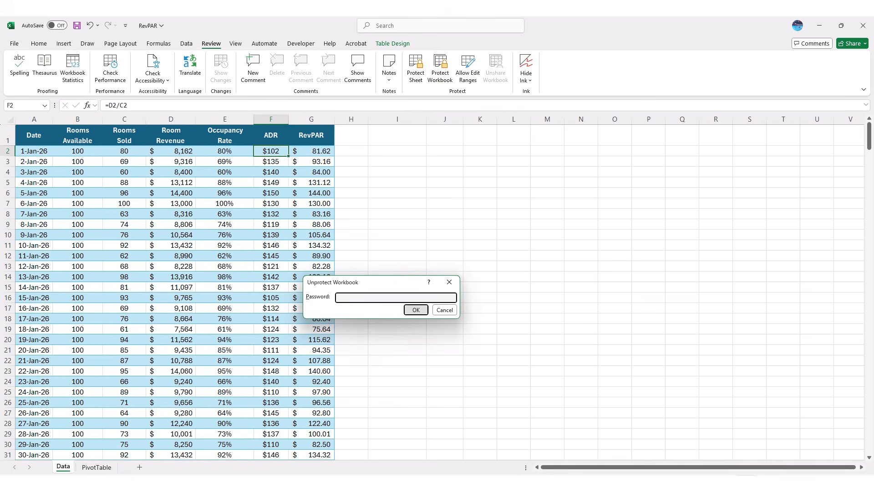